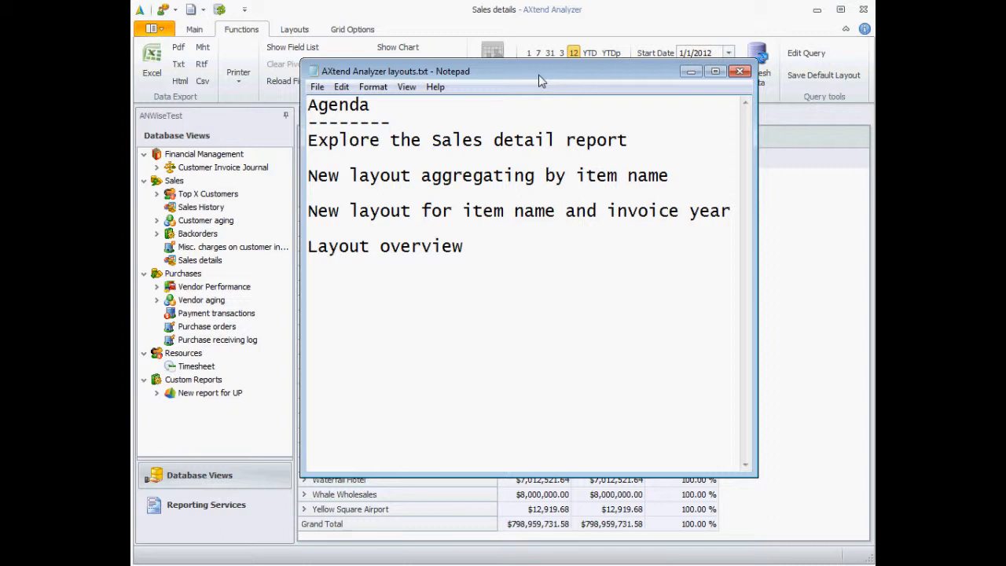
Make Item name the first row field in the Sales details pivot grid, ahead of the customer name, and collapse all item groups.
{"action": "left_click_drag", "start_coordinate": [538, 74], "coordinate": [131, 440]}
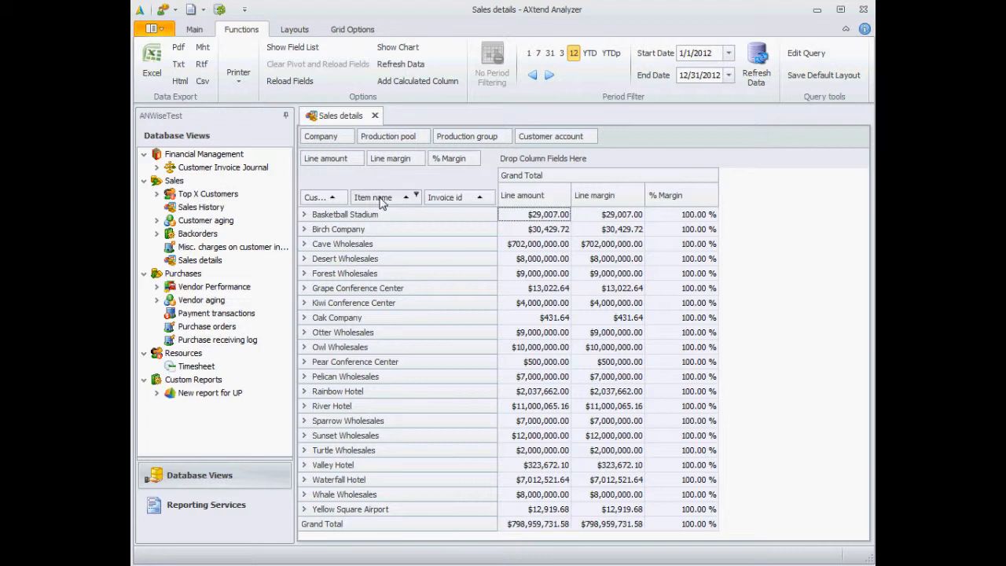
{"action": "left_click_drag", "start_coordinate": [381, 203], "coordinate": [319, 201]}
{"action": "right_click", "coordinate": [331, 249]}
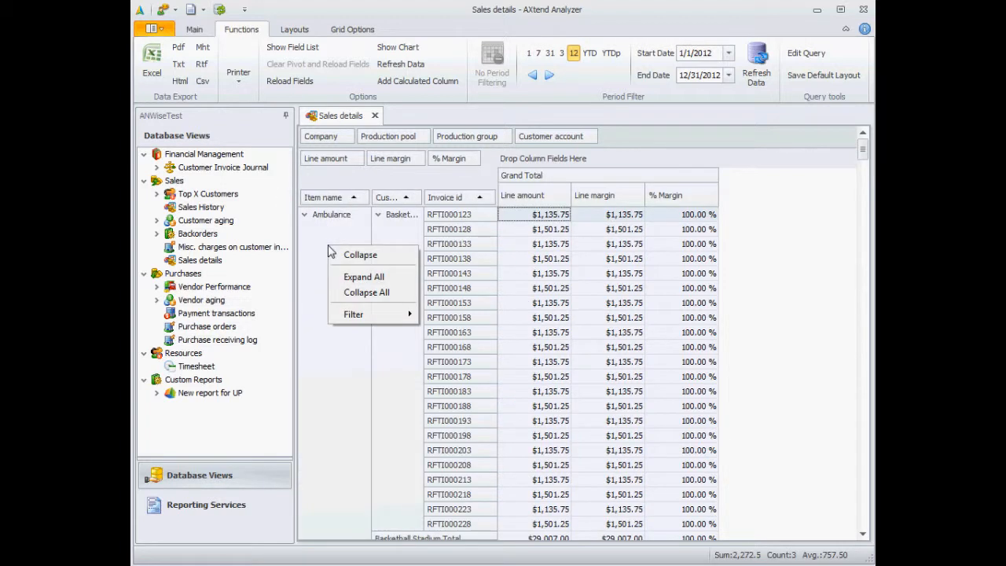
{"action": "left_click", "coordinate": [353, 293]}
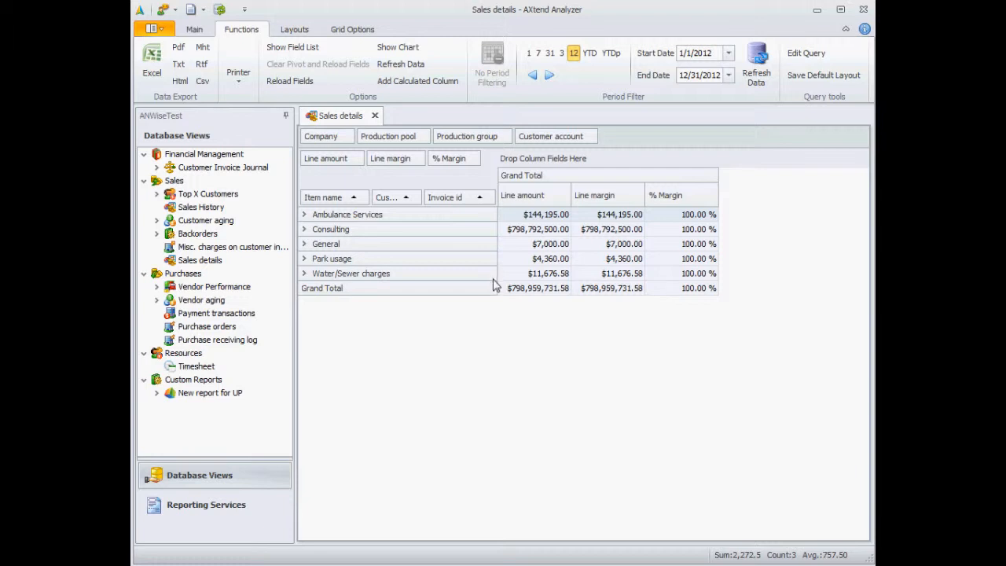
Save the layout as "Item name", with Private turned off and Show in Favorites turned on.
{"action": "left_click", "coordinate": [293, 32]}
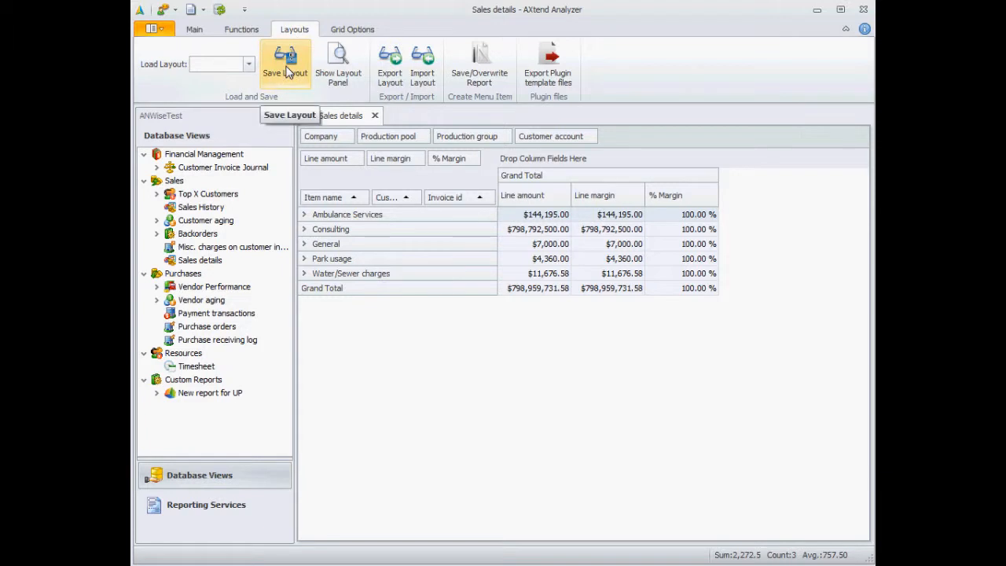
{"action": "left_click", "coordinate": [288, 71]}
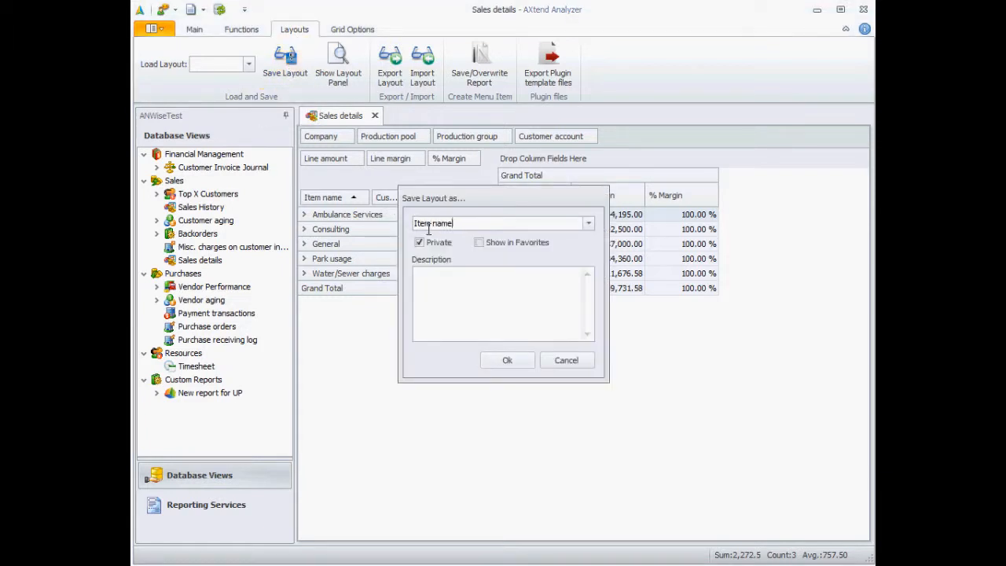
{"action": "left_click", "coordinate": [420, 243]}
{"action": "left_click", "coordinate": [480, 244]}
{"action": "left_click", "coordinate": [508, 362]}
Check where the Item name layout is listed, under the Sales details report and in Favorites, and return to Database Views.
{"action": "left_click", "coordinate": [157, 261]}
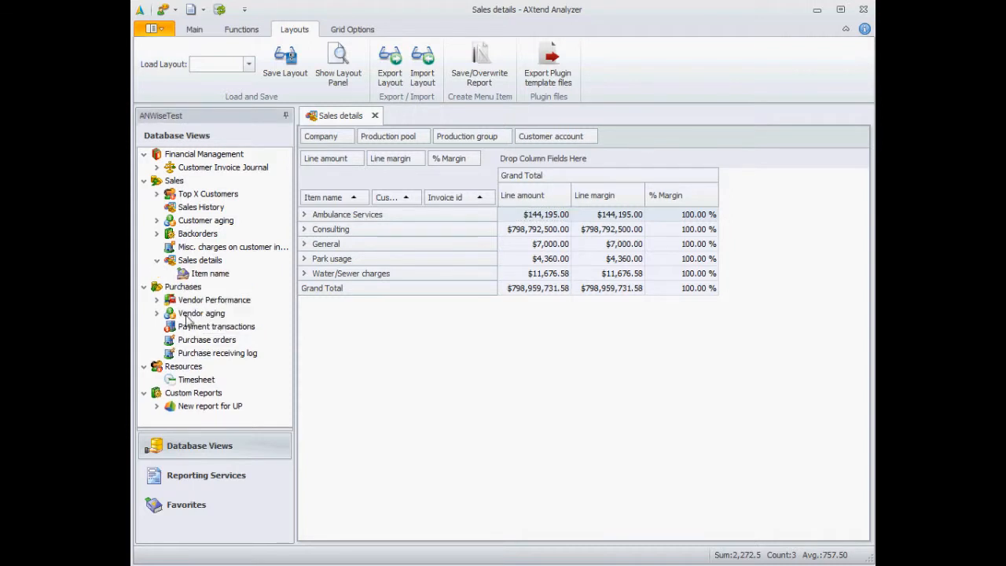
{"action": "left_click", "coordinate": [183, 509]}
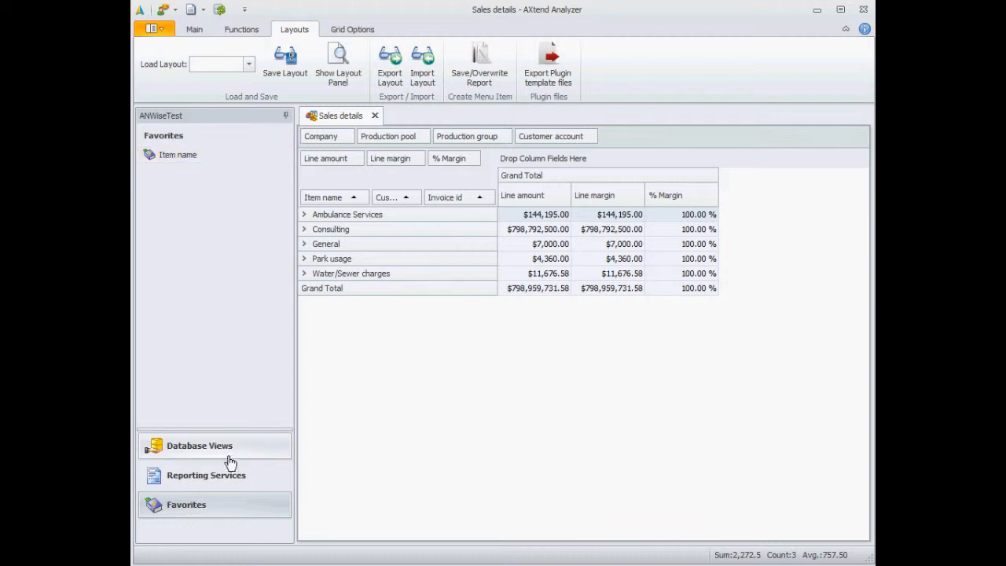
{"action": "left_click", "coordinate": [194, 454]}
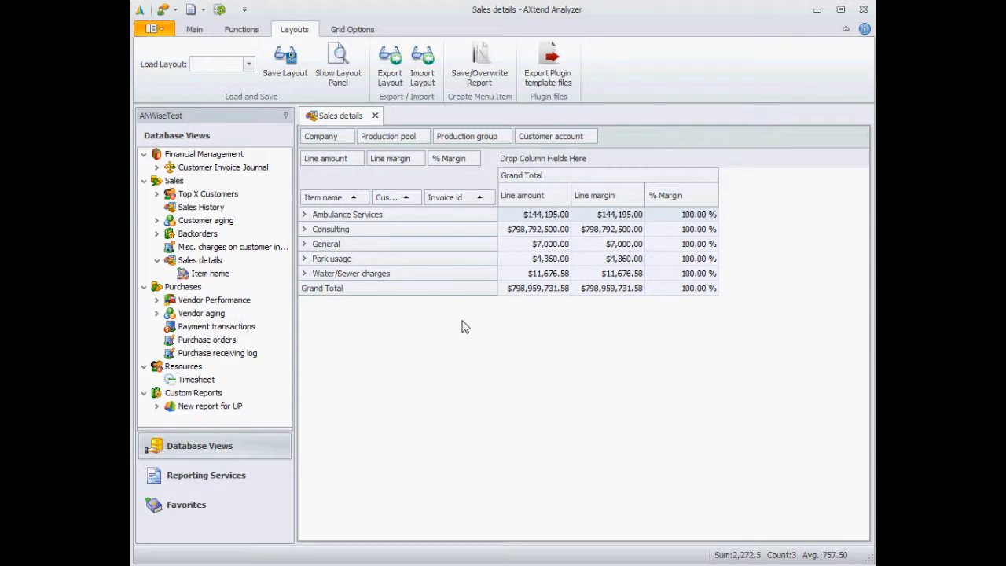
Reload the report's fields, place Invoice date from the Dates folder in the column area, and hide the field list.
{"action": "left_click", "coordinate": [241, 31]}
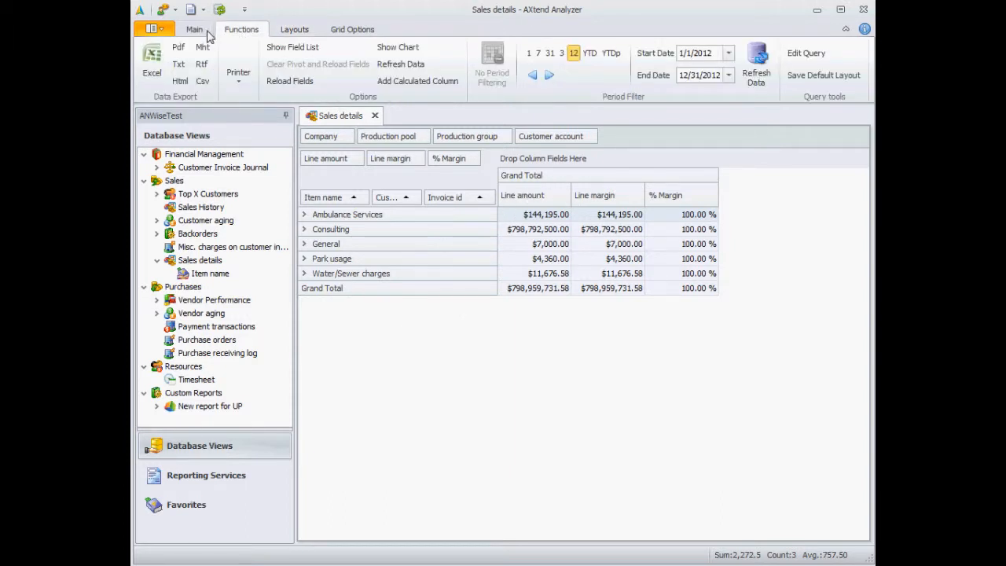
{"action": "left_click", "coordinate": [298, 50]}
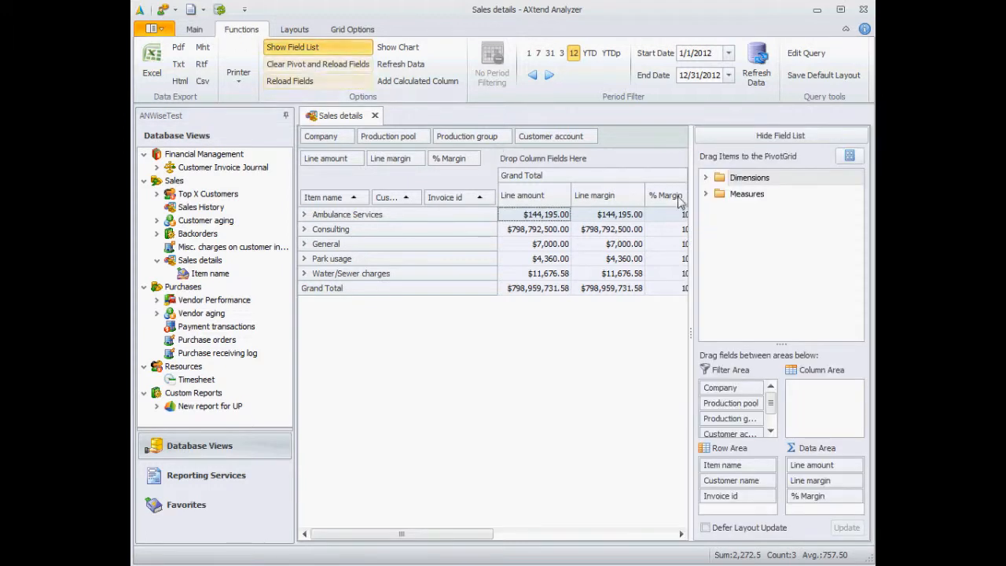
{"action": "left_click", "coordinate": [706, 178]}
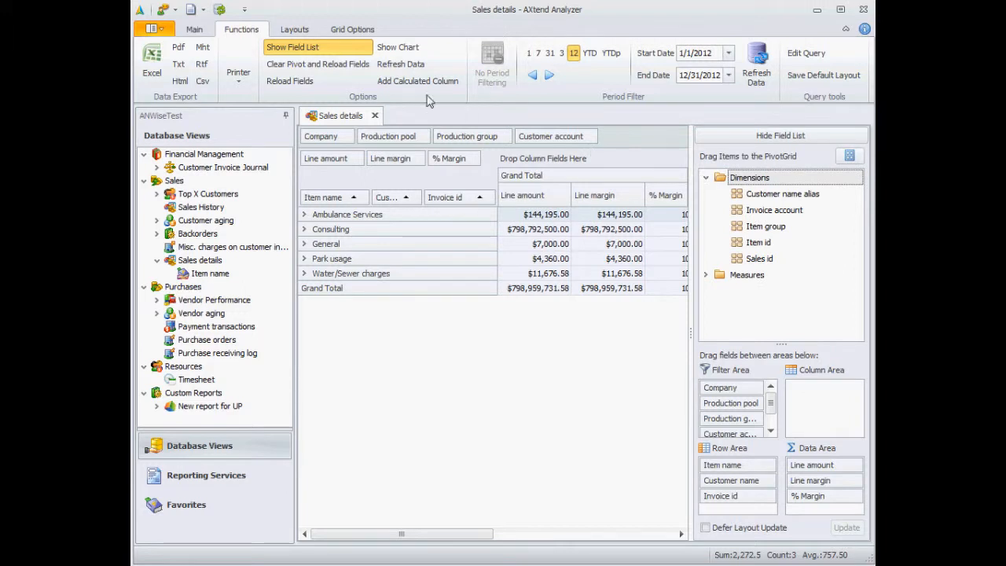
{"action": "left_click", "coordinate": [351, 79]}
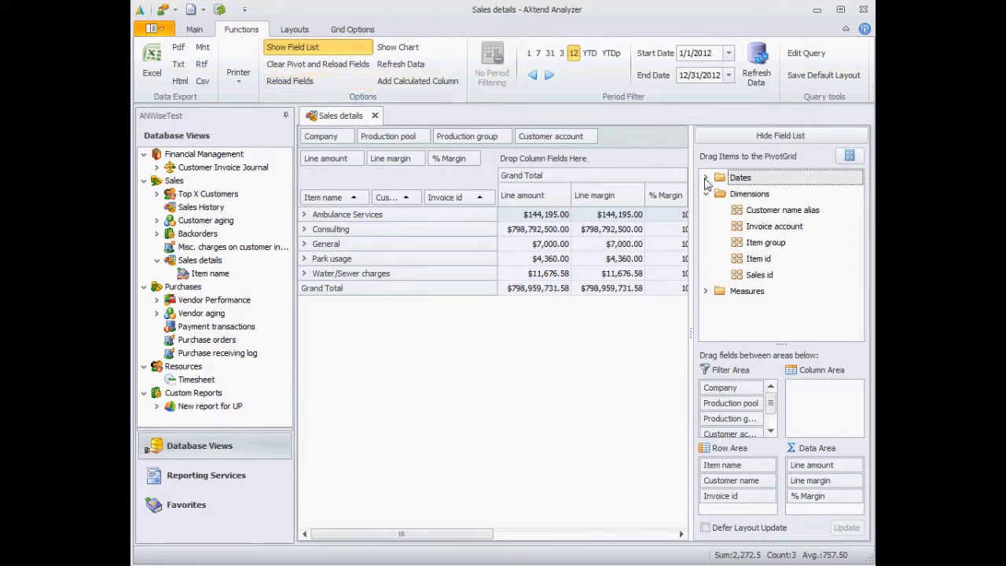
{"action": "left_click", "coordinate": [707, 178]}
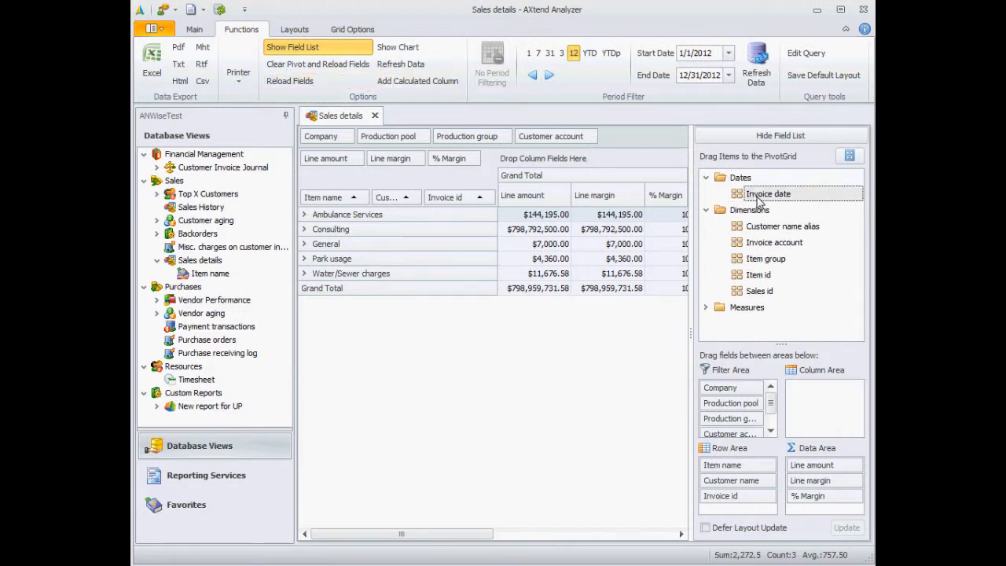
{"action": "left_click_drag", "start_coordinate": [759, 201], "coordinate": [538, 163]}
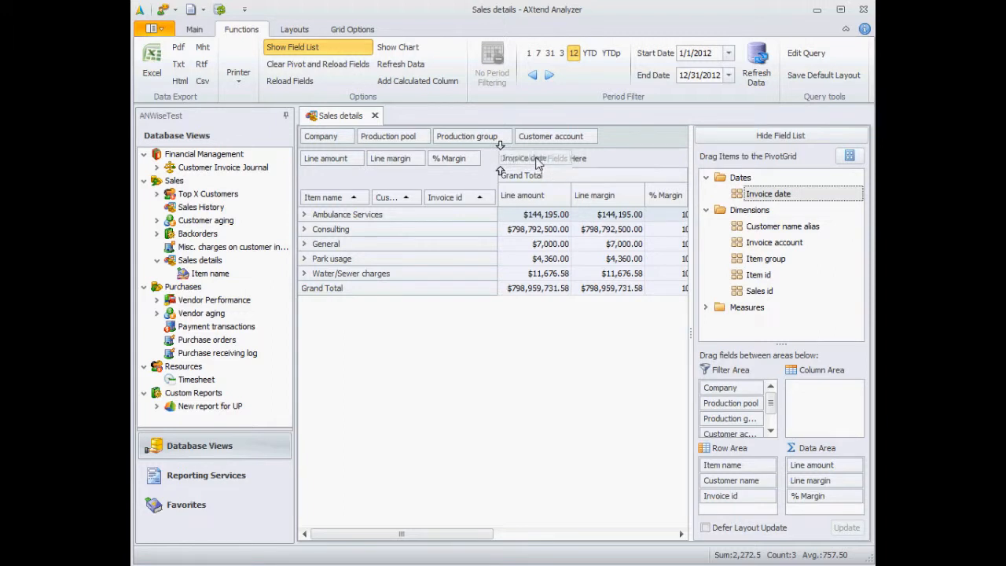
{"action": "left_click_drag", "start_coordinate": [537, 162], "coordinate": [538, 163]}
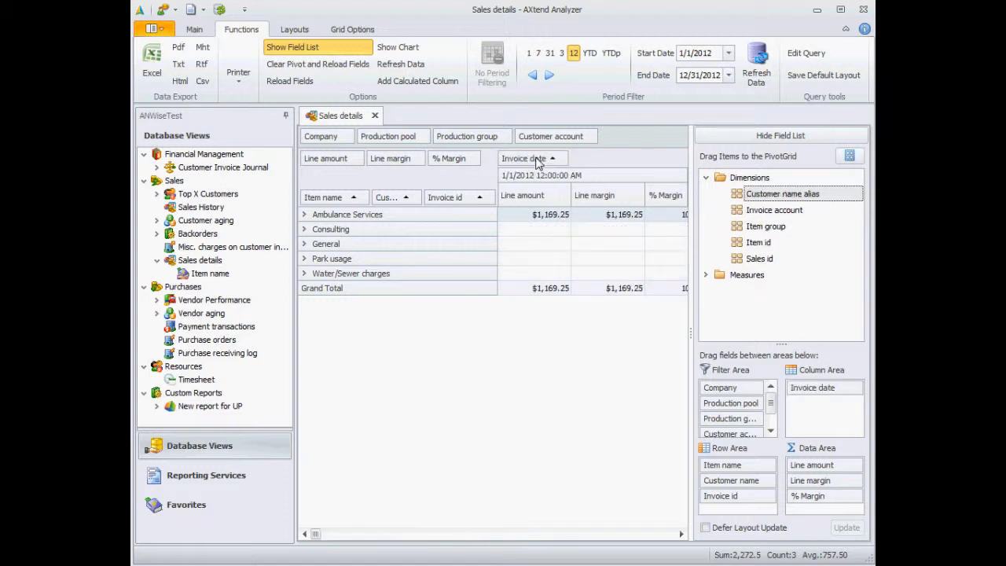
{"action": "left_click", "coordinate": [758, 138]}
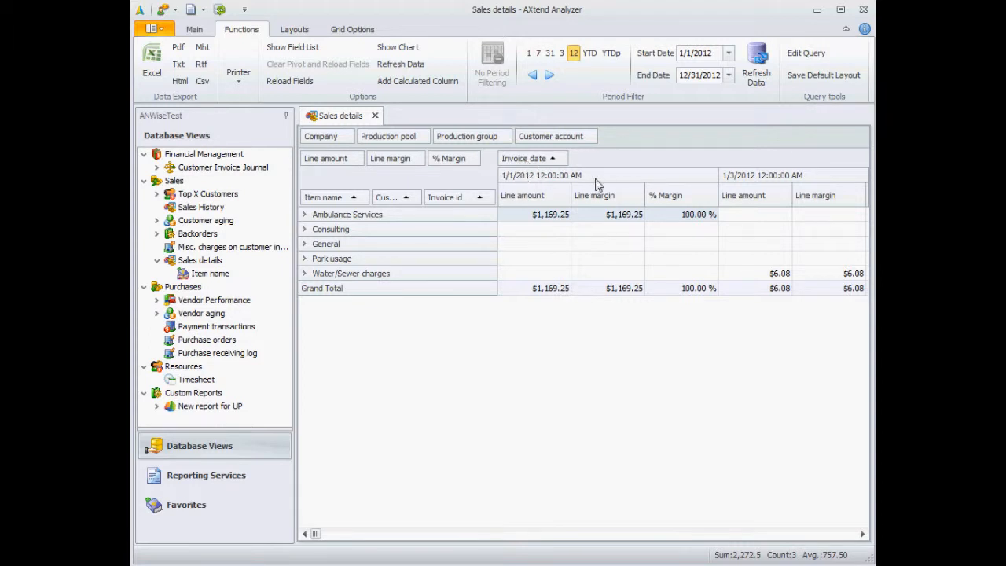
Group the Invoice date column field by DateYear.
{"action": "right_click", "coordinate": [530, 157]}
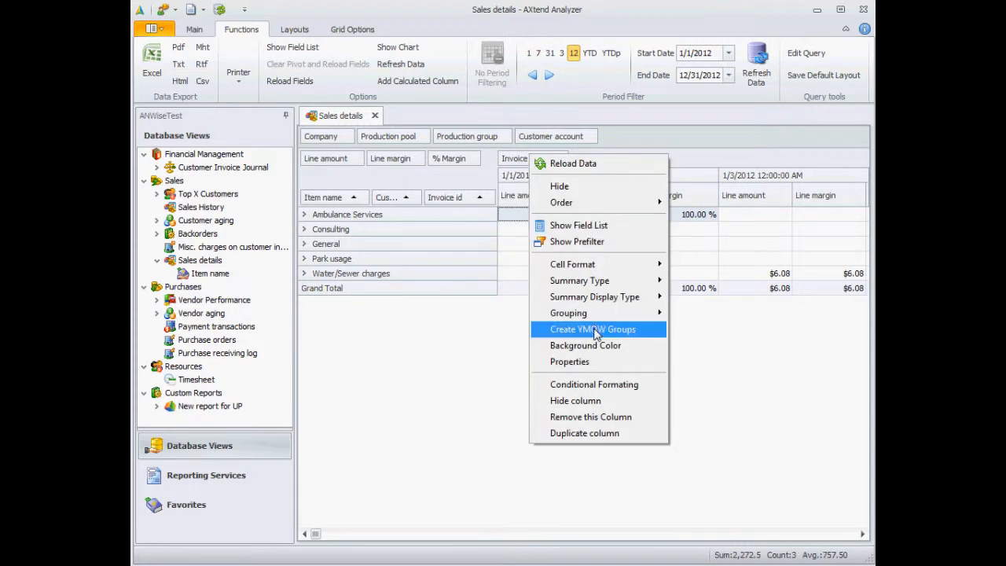
{"action": "mouse_move", "coordinate": [594, 315]}
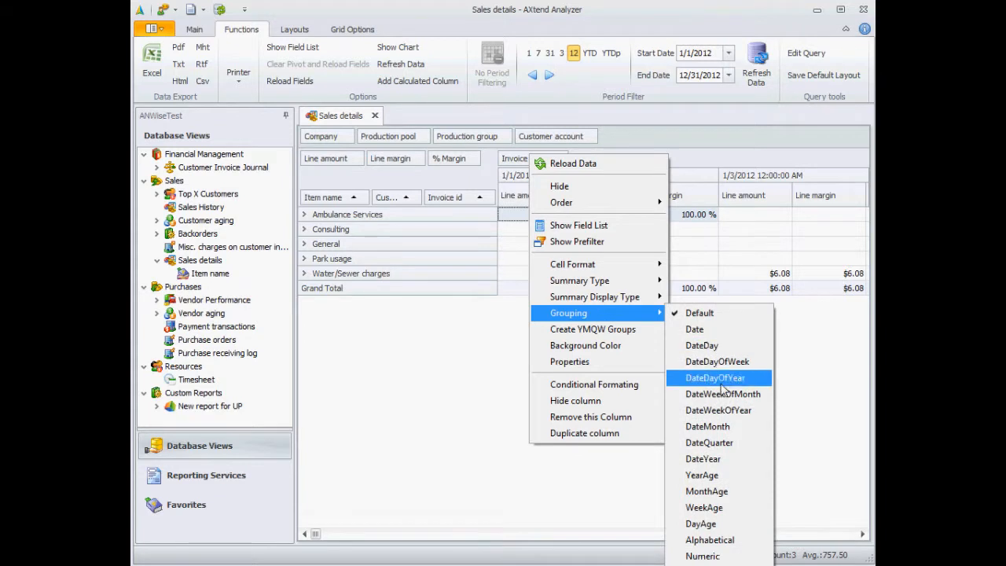
{"action": "left_click", "coordinate": [717, 460]}
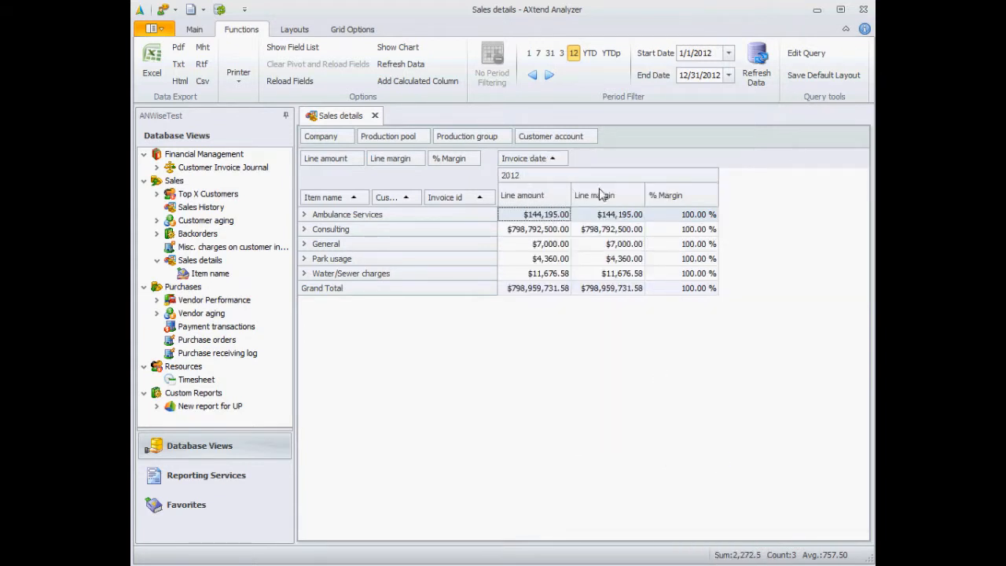
Set the period filter's start date to 1/1/2010 and refresh the report data.
{"action": "double_click", "coordinate": [699, 55]}
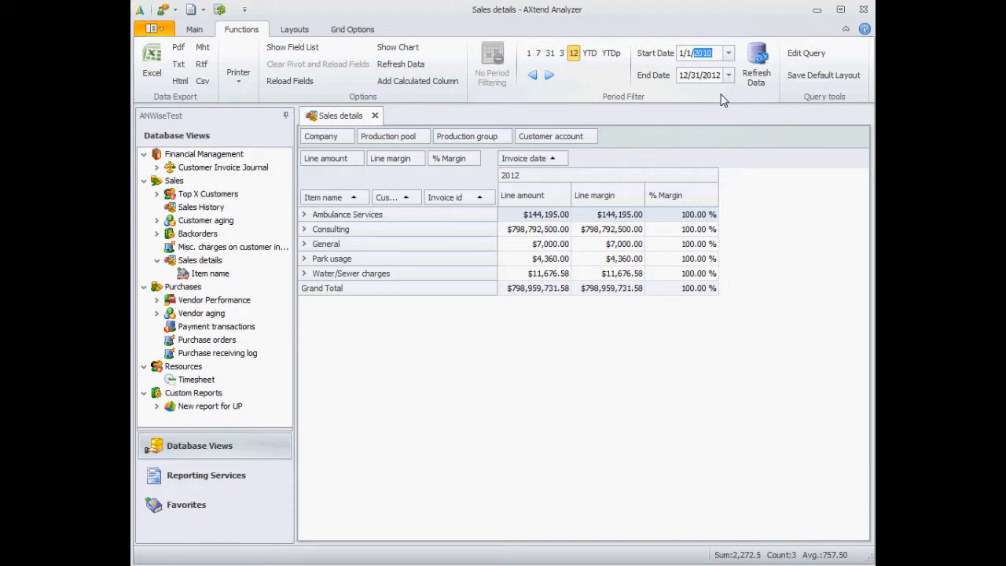
{"action": "left_click", "coordinate": [757, 63]}
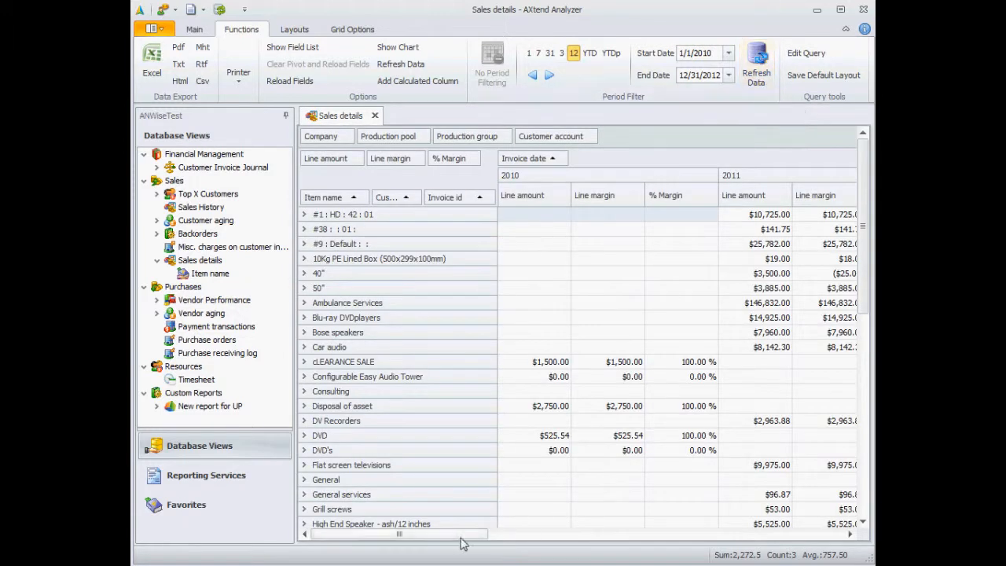
{"action": "mouse_move", "coordinate": [462, 541]}
{"action": "left_mouse_down"}
{"action": "mouse_move", "coordinate": [714, 542]}
{"action": "mouse_move", "coordinate": [448, 543]}
{"action": "left_mouse_up"}
Save the layout as "Item name - invoice year", shown in Favorites, and select it under Sales details.
{"action": "left_click", "coordinate": [295, 29]}
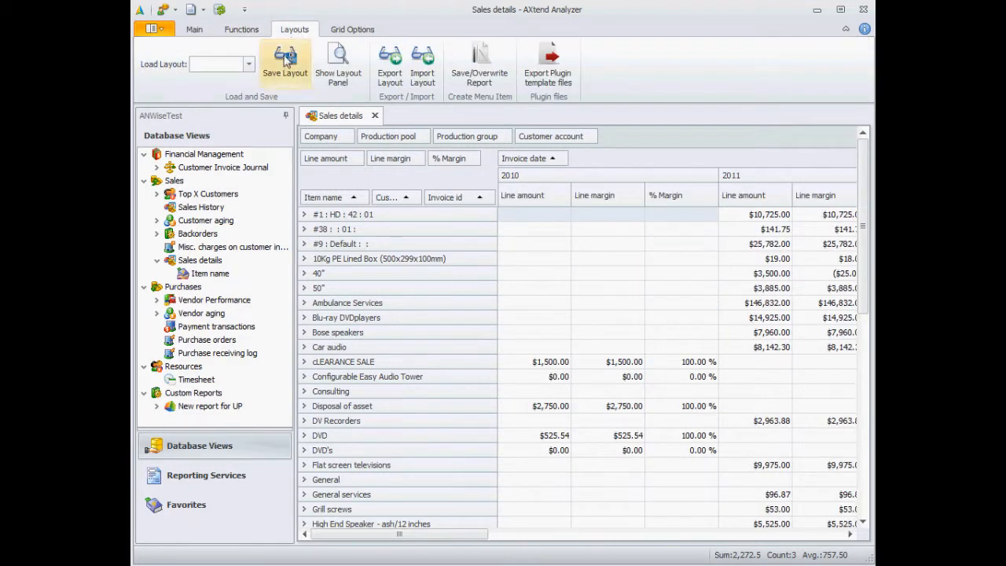
{"action": "left_click", "coordinate": [284, 61]}
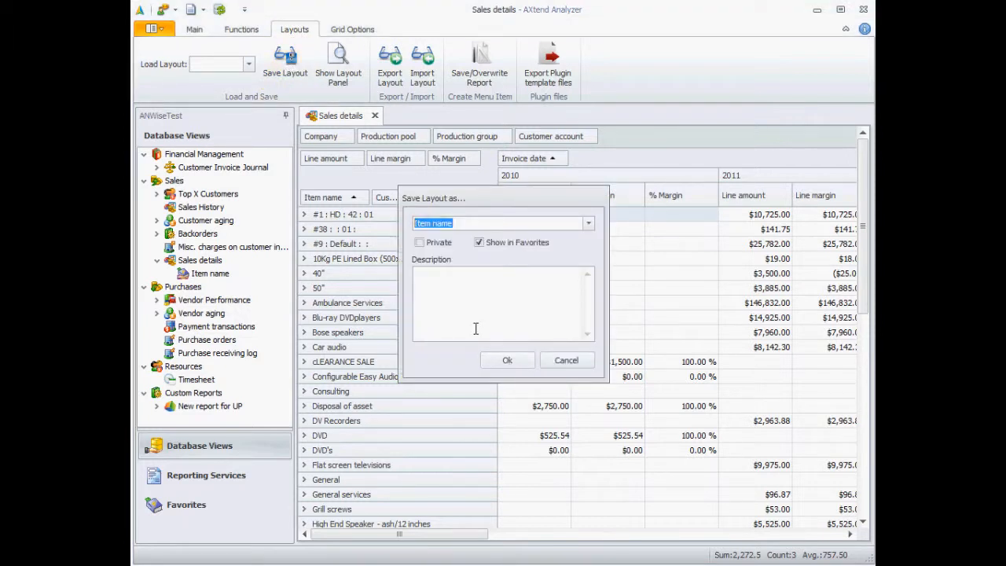
{"action": "key", "text": "End"}
{"action": "type", "text": "-"}
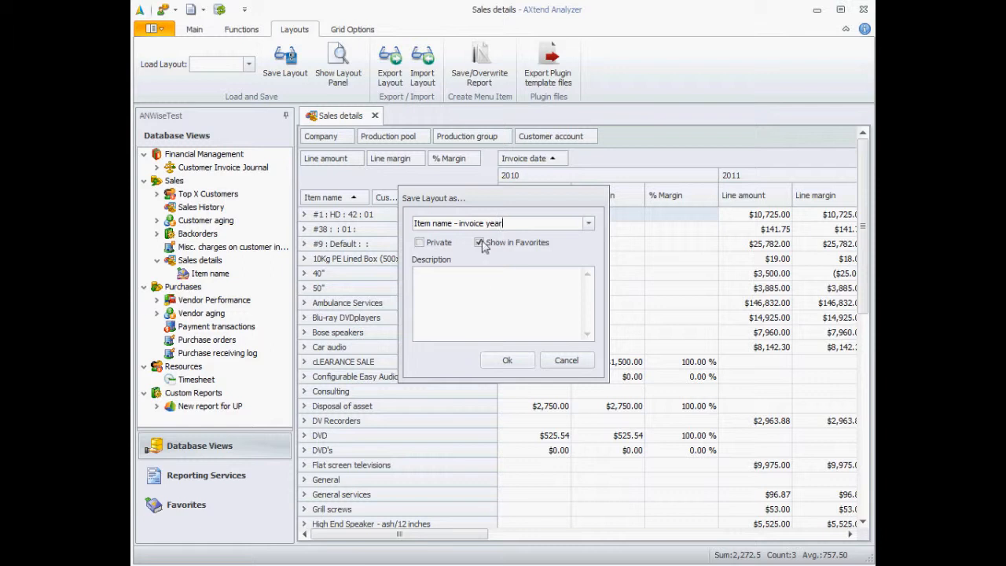
{"action": "left_click", "coordinate": [504, 360]}
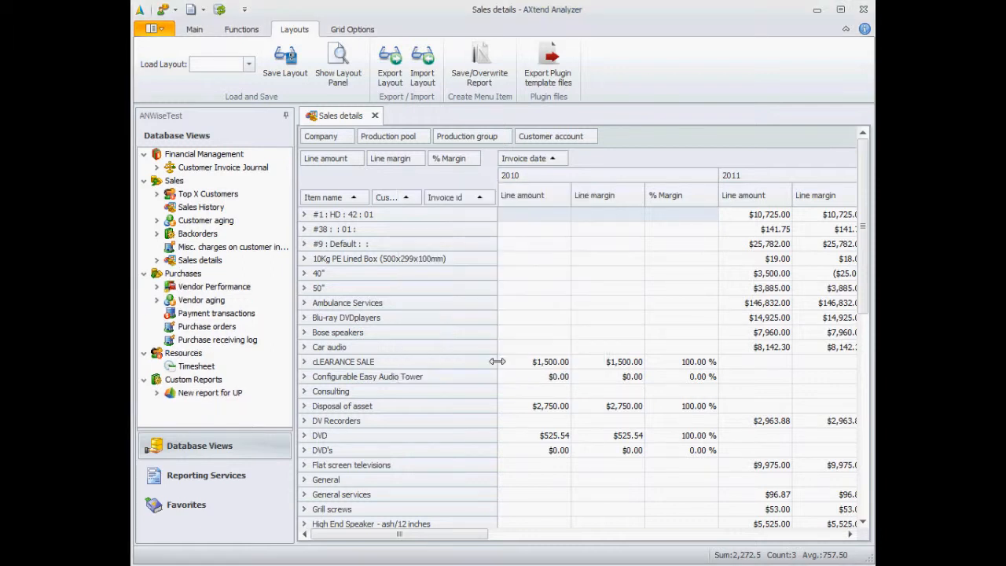
{"action": "left_click", "coordinate": [157, 260]}
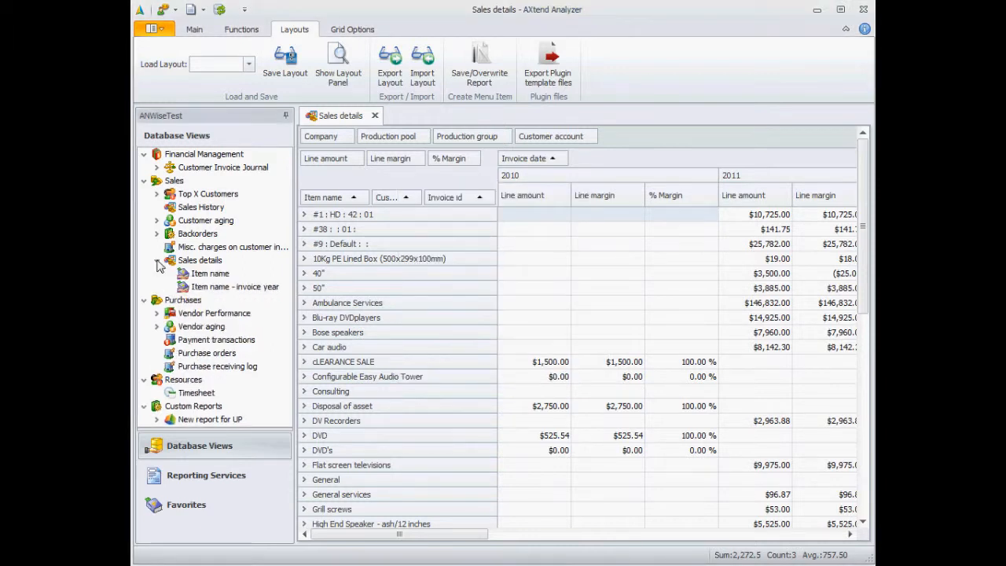
{"action": "left_click", "coordinate": [210, 288]}
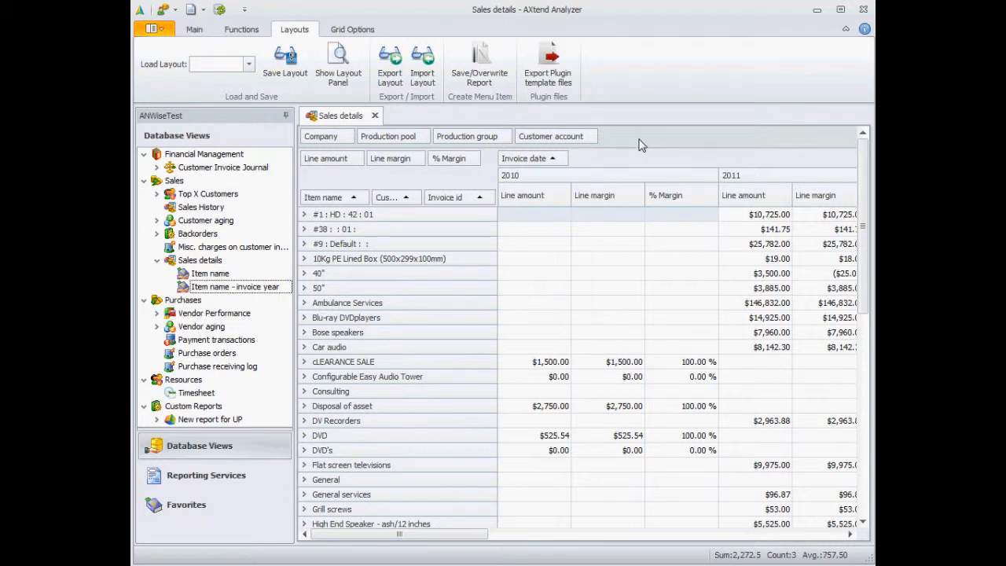
Filter the Company field so that only company com is included.
{"action": "left_click", "coordinate": [351, 137]}
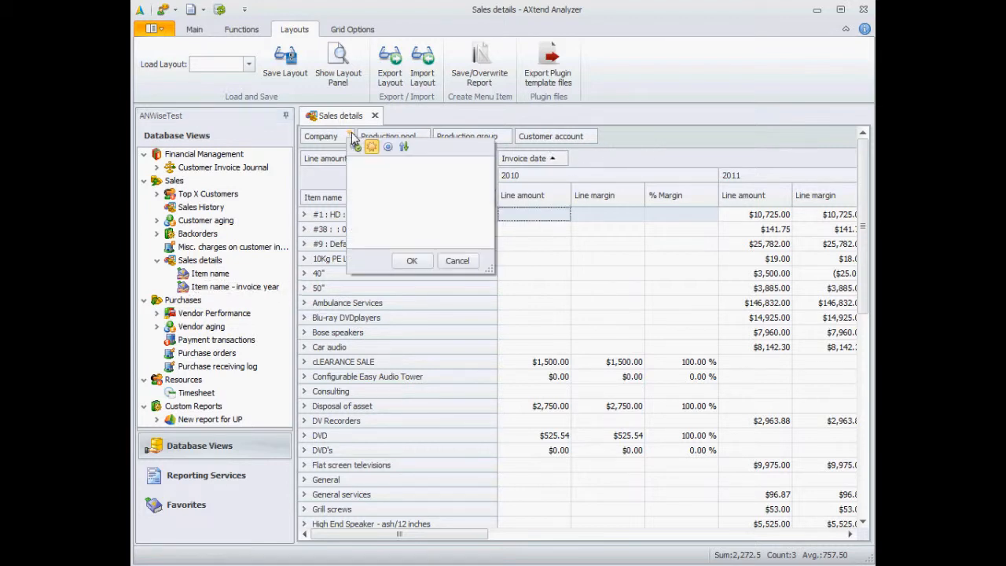
{"action": "left_click", "coordinate": [355, 164]}
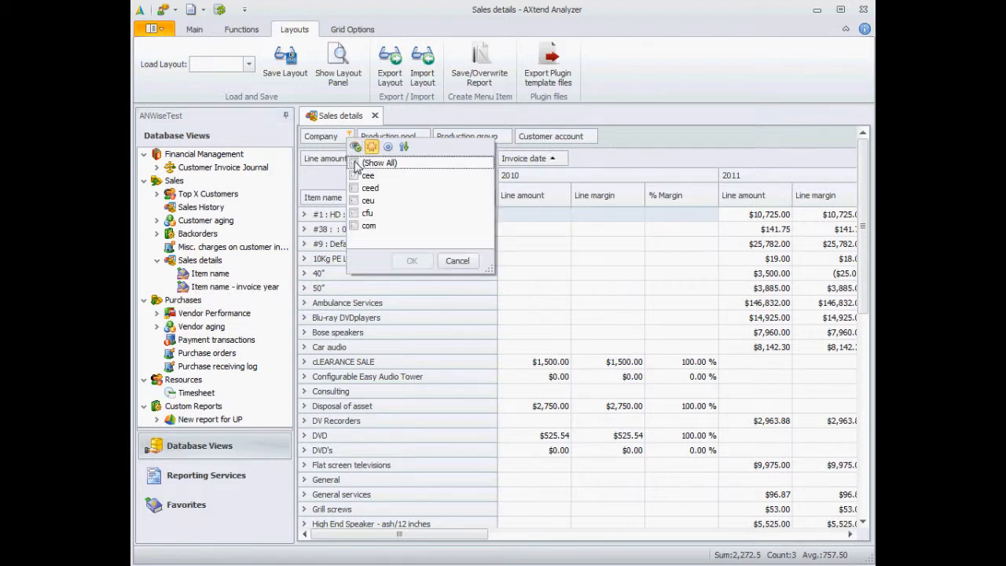
{"action": "left_click", "coordinate": [354, 226]}
{"action": "left_click", "coordinate": [411, 261]}
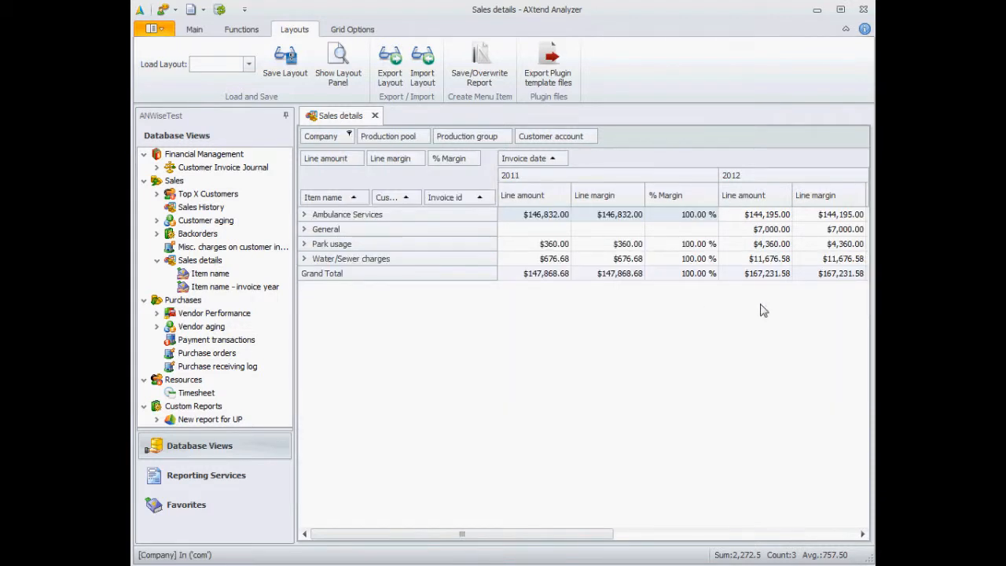
Save the filtered layout under the new name "COM Item name - invoice year".
{"action": "left_click", "coordinate": [281, 60]}
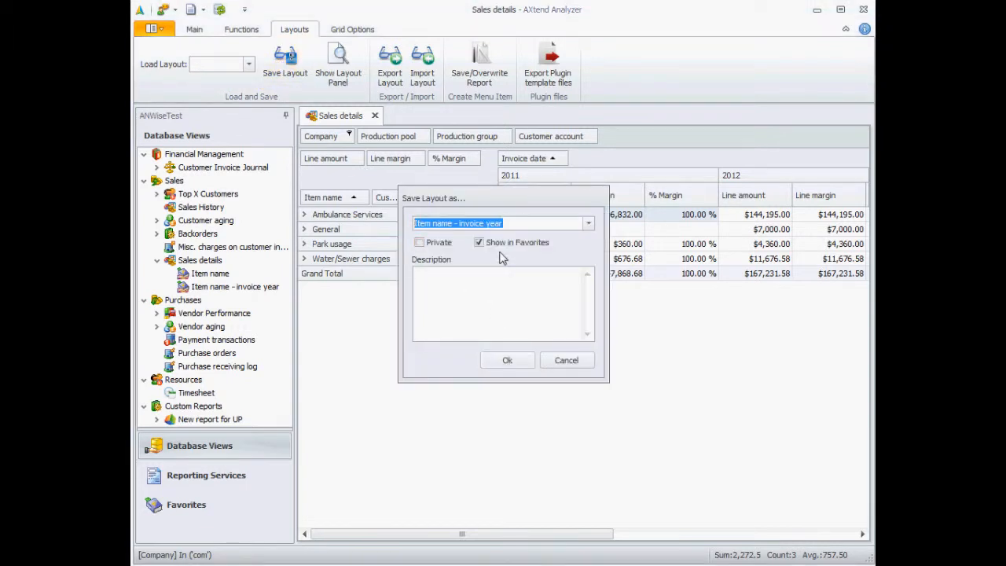
{"action": "key", "text": "End"}
{"action": "key", "text": "Home"}
{"action": "type", "text": "COM"}
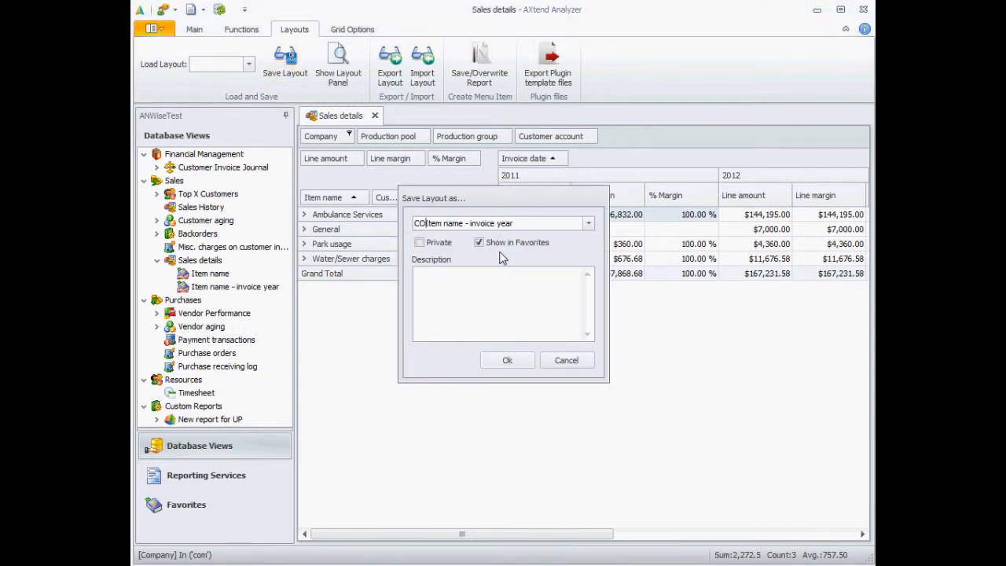
{"action": "left_click", "coordinate": [507, 361]}
Close the Sales details report and open the saved COM Item name - invoice year layout from the Sales details list.
{"action": "left_click", "coordinate": [157, 260]}
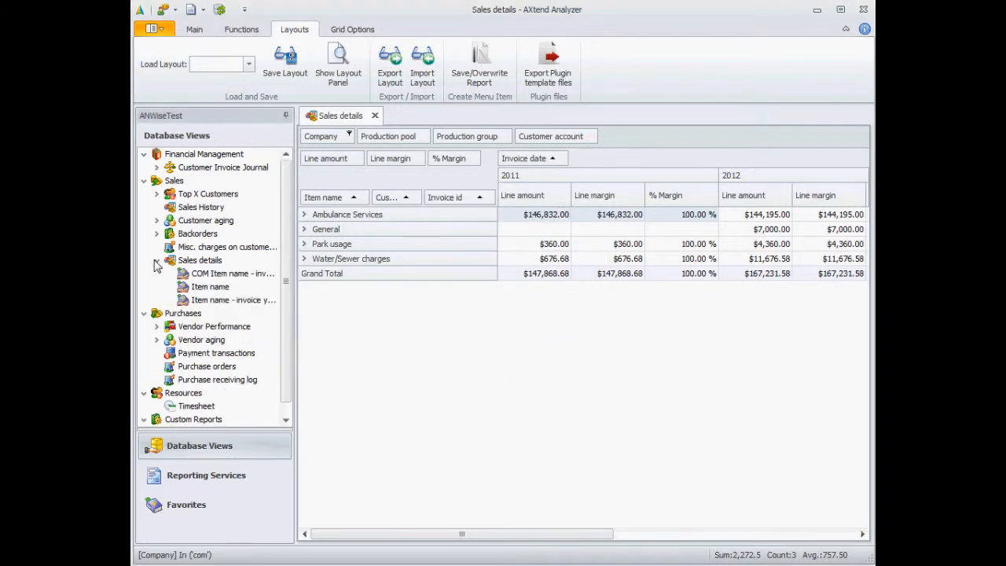
{"action": "left_click", "coordinate": [375, 116]}
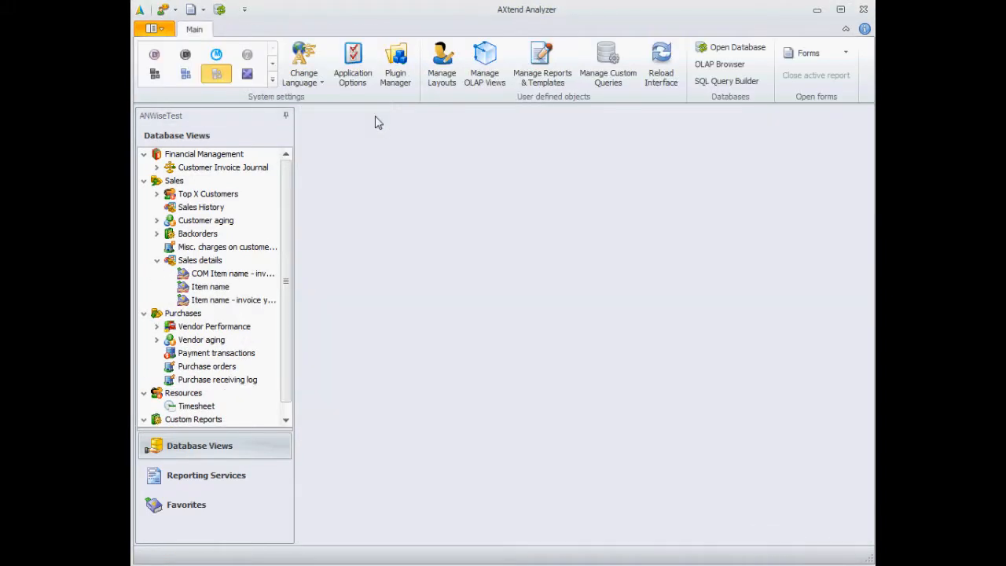
{"action": "double_click", "coordinate": [224, 275]}
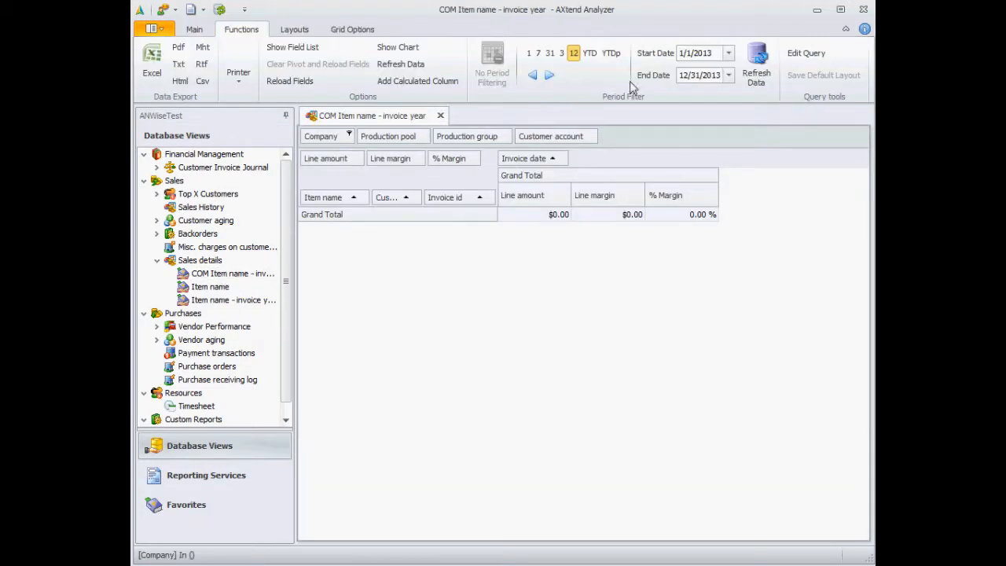
Set the report period's start date to 1/1/2010 and refresh the report data.
{"action": "left_click", "coordinate": [705, 53]}
{"action": "type", "text": "2010"}
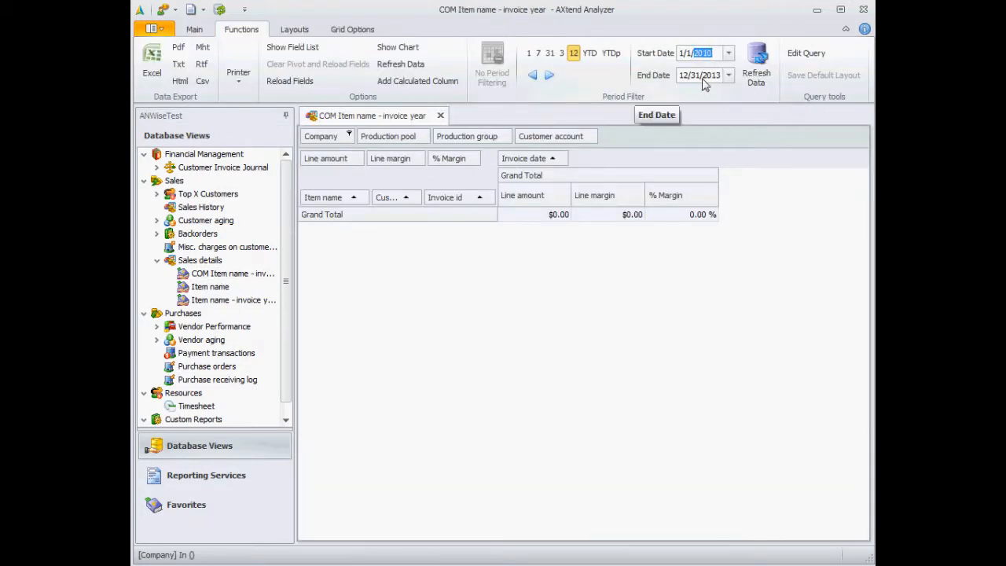
{"action": "left_click", "coordinate": [756, 61]}
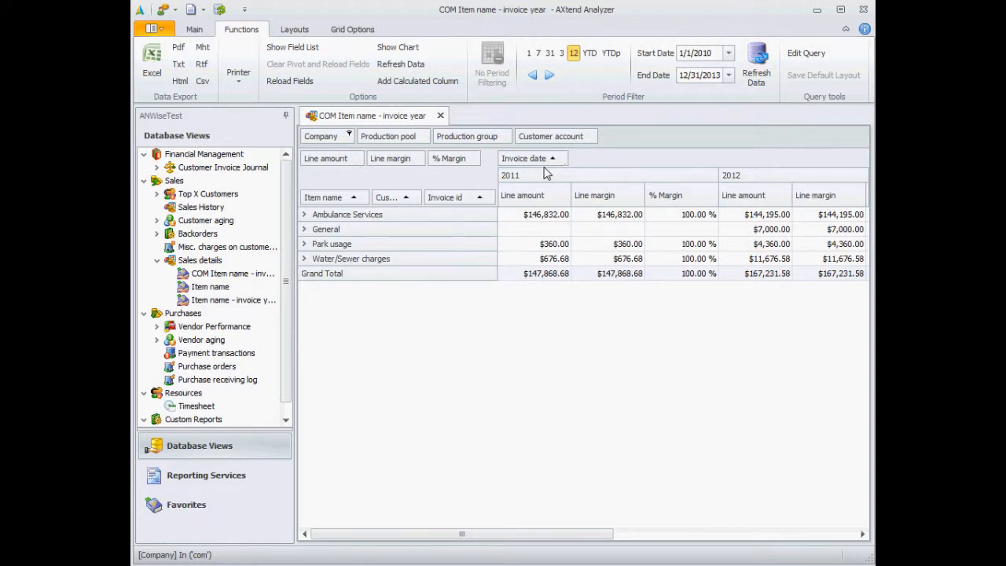
Check the Company field's filter values in the reopened layout and close the filter list without changing it.
{"action": "left_click", "coordinate": [350, 138]}
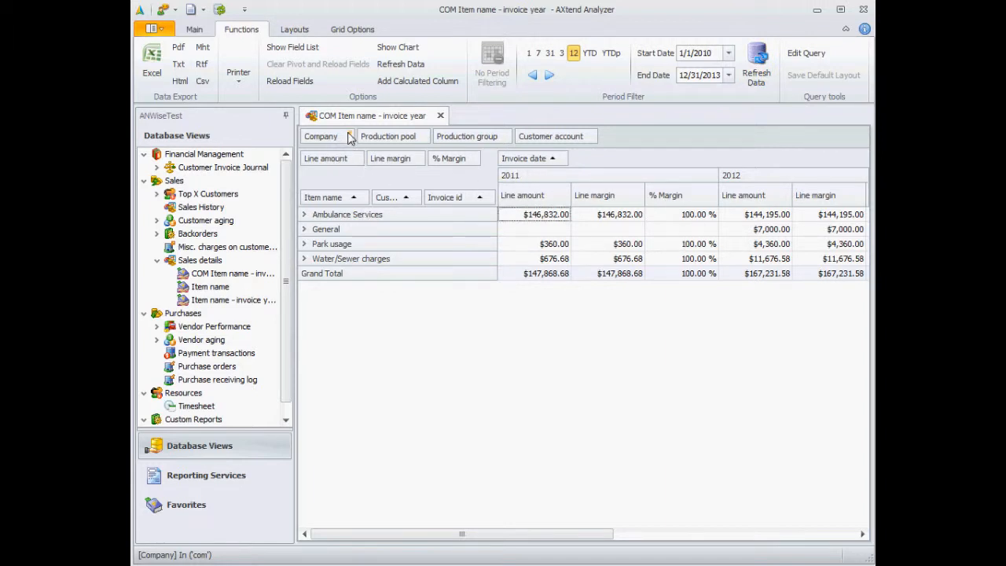
{"action": "left_click", "coordinate": [350, 137]}
{"action": "left_click", "coordinate": [456, 262]}
In Manage Layouts, turn off Show in favourites for the three Sales details layouts, then save and close.
{"action": "left_click", "coordinate": [195, 32]}
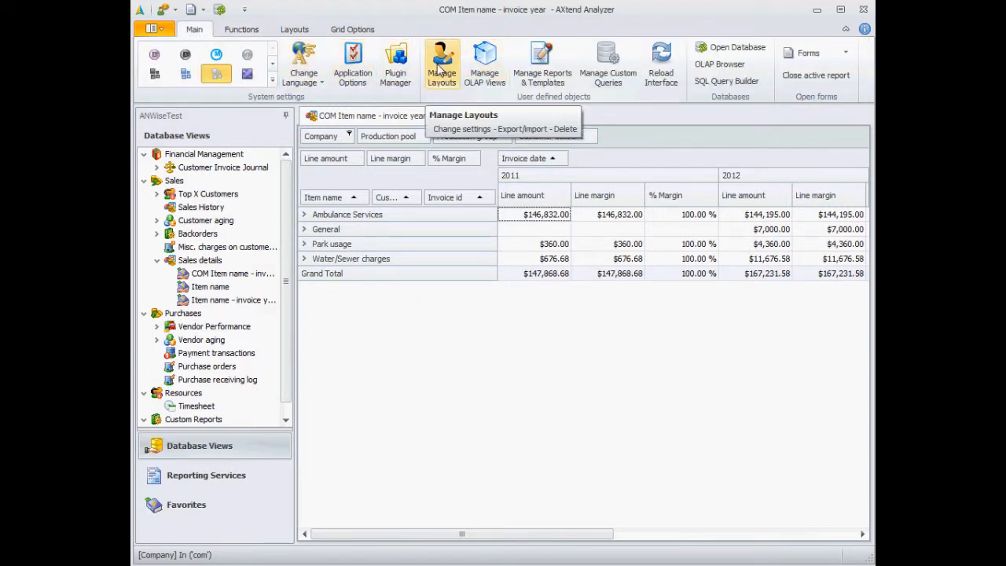
{"action": "left_click", "coordinate": [440, 69]}
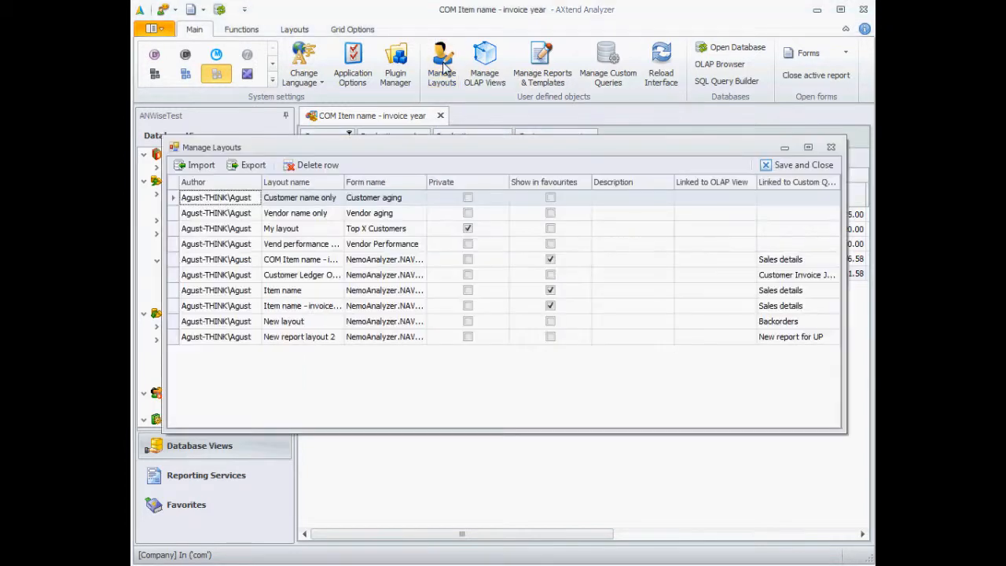
{"action": "left_click_drag", "start_coordinate": [452, 140], "coordinate": [458, 110]}
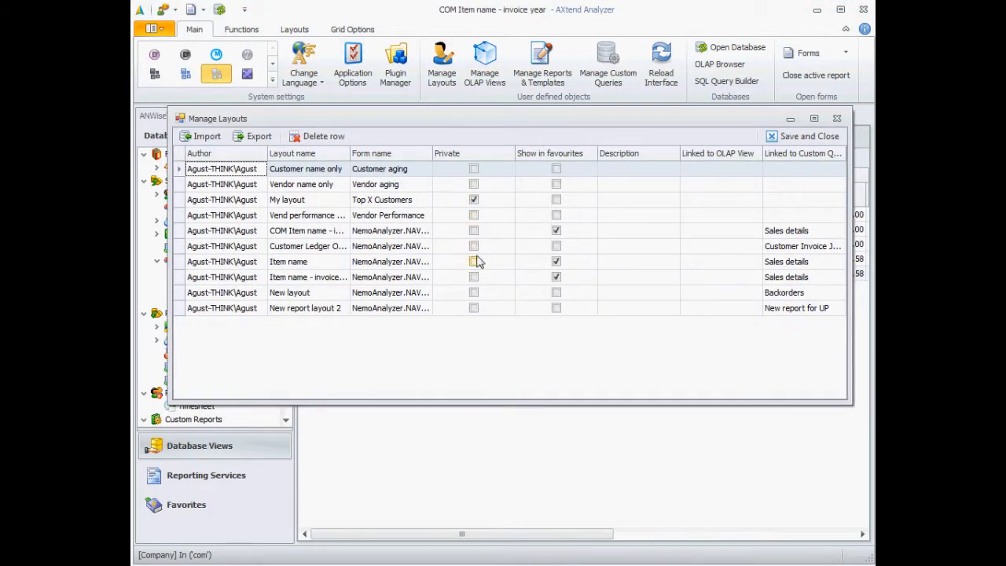
{"action": "left_click", "coordinate": [557, 277]}
{"action": "left_click", "coordinate": [557, 233]}
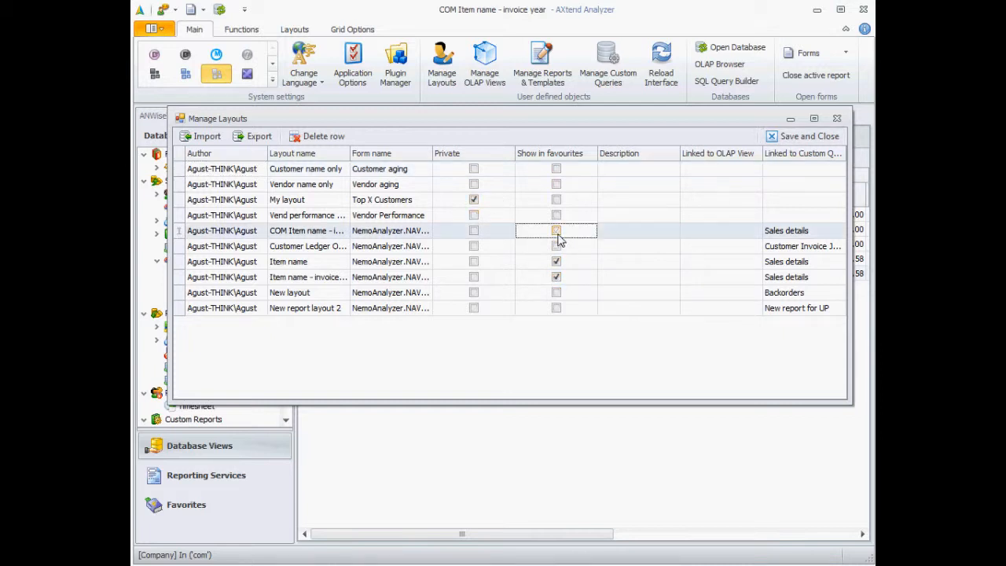
{"action": "left_click", "coordinate": [556, 261]}
{"action": "left_click", "coordinate": [557, 276]}
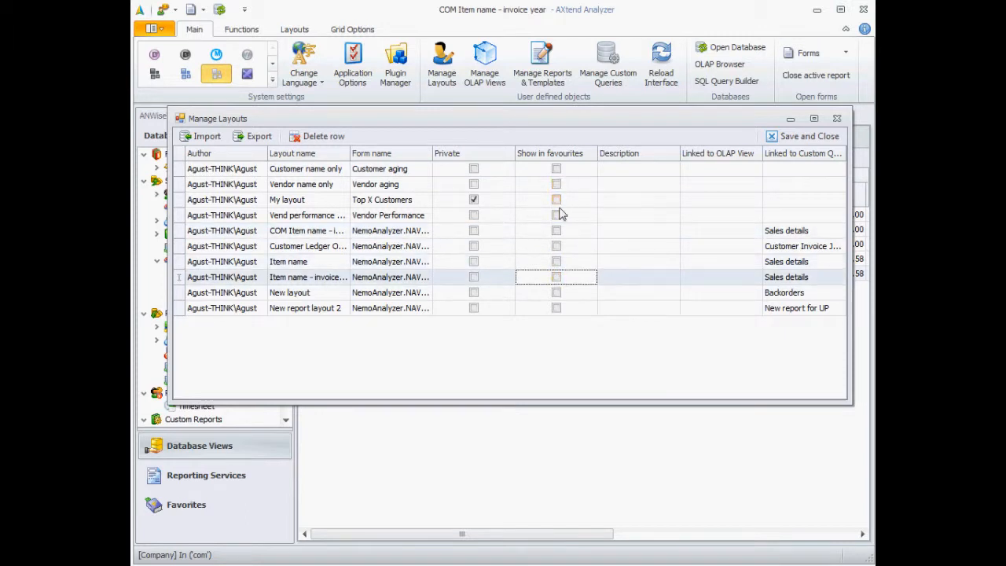
{"action": "left_click", "coordinate": [794, 137]}
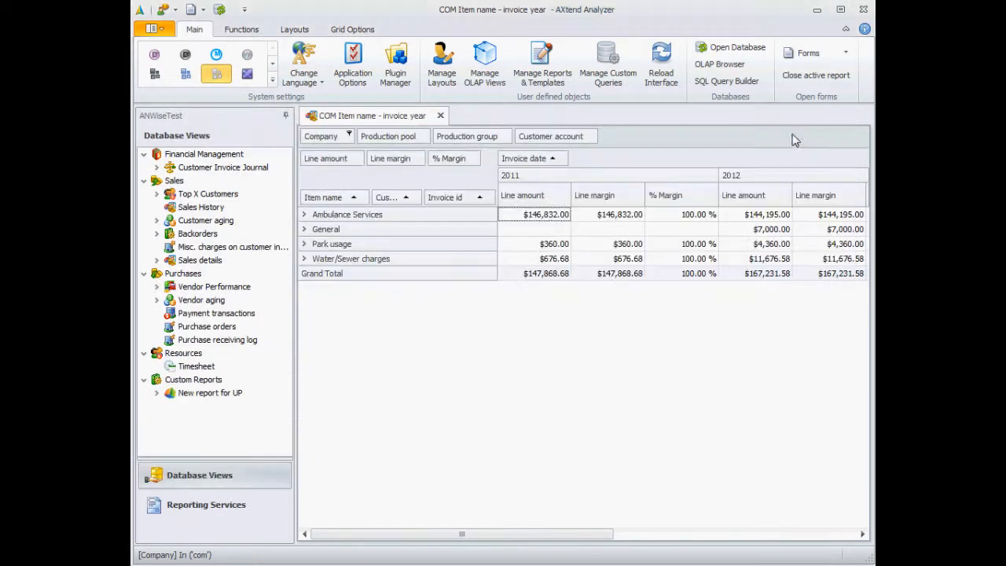